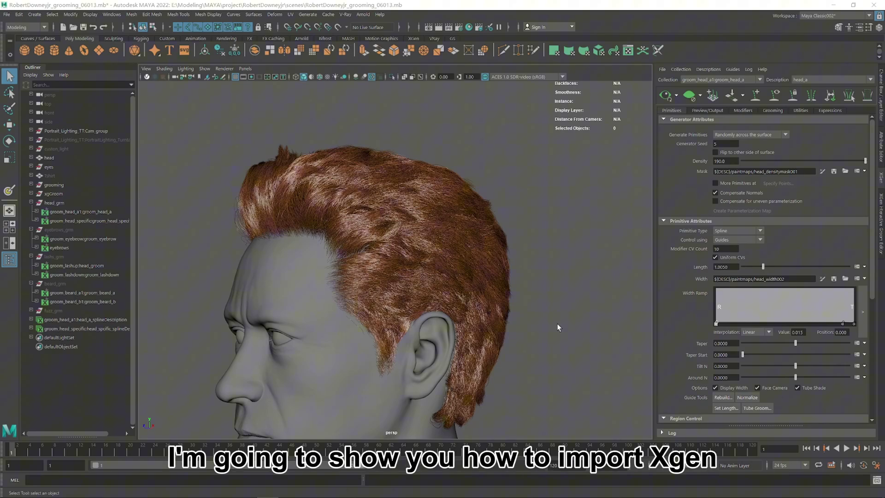
- Convert the groom_head_a and groom_head_specific XGen descriptions to interactive groom splines
{"action": "left_click_drag", "start_coordinate": [503, 323], "coordinate": [393, 308], "text": "alt"}
{"action": "middle_click_drag", "start_coordinate": [394, 308], "coordinate": [393, 302], "text": "alt"}
{"action": "left_click_drag", "start_coordinate": [393, 302], "coordinate": [360, 291], "text": "alt"}
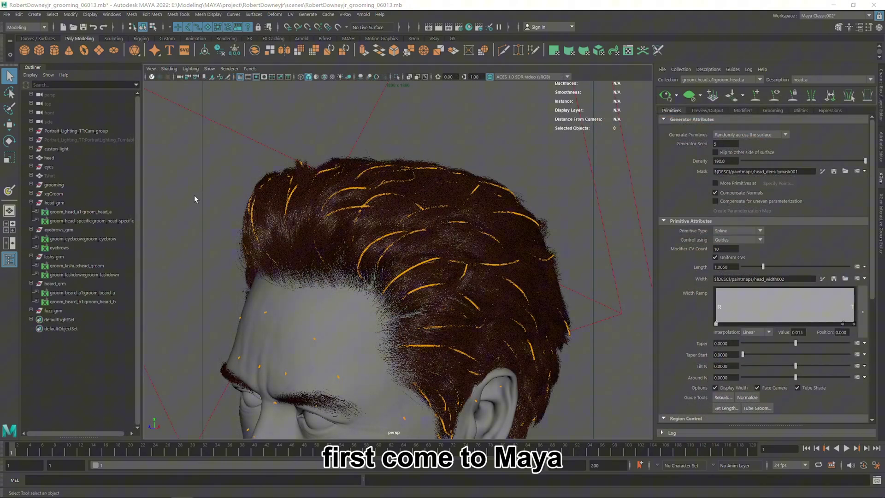
{"action": "left_click", "coordinate": [96, 212]}
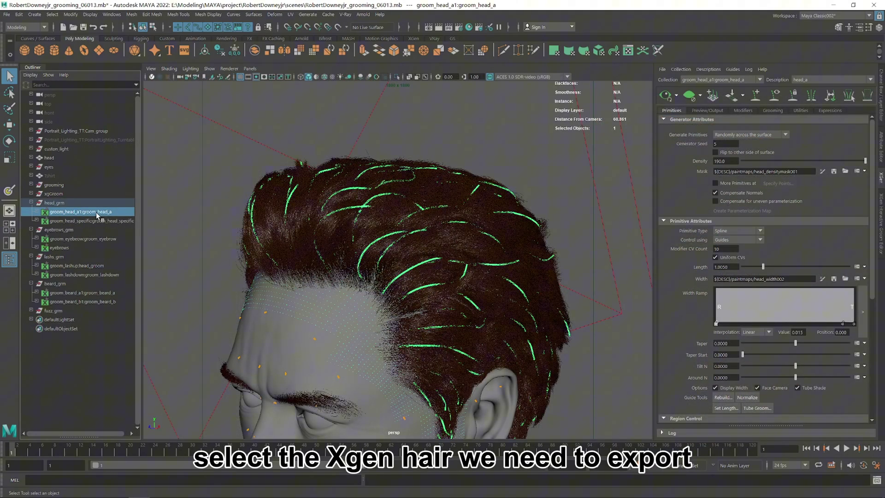
{"action": "left_click", "coordinate": [100, 221], "text": "shift"}
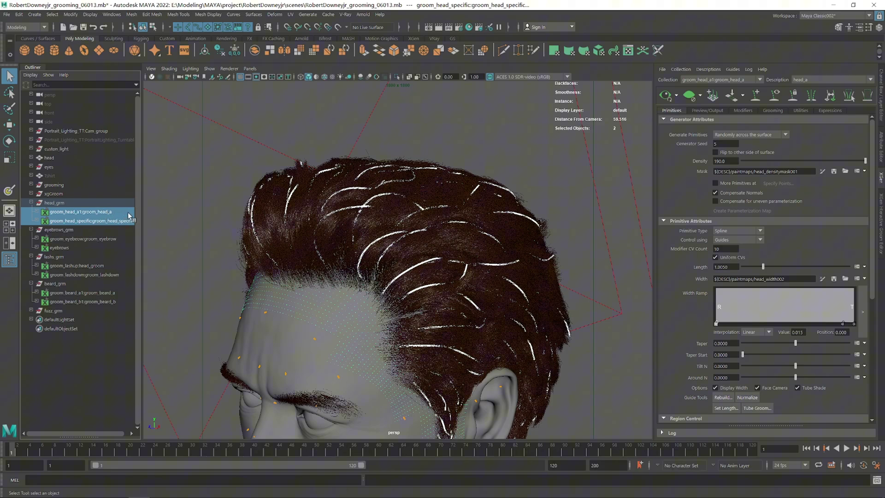
{"action": "left_click", "coordinate": [312, 15]}
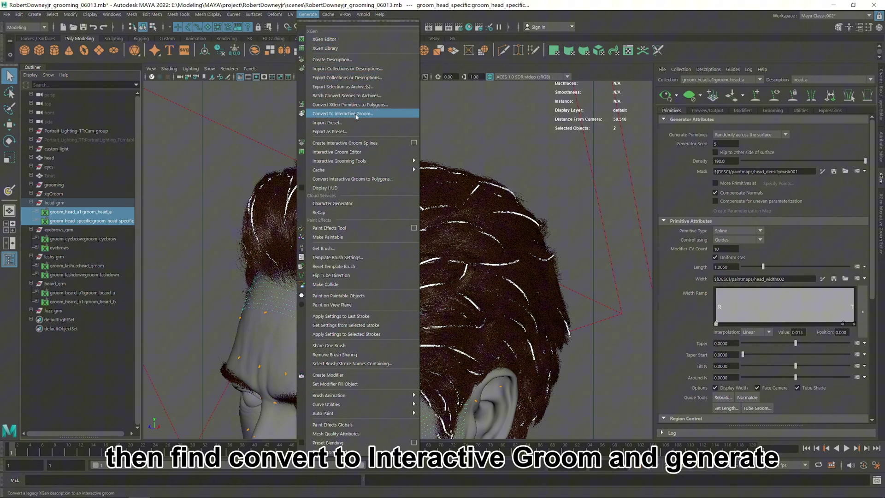
{"action": "left_click", "coordinate": [386, 113]}
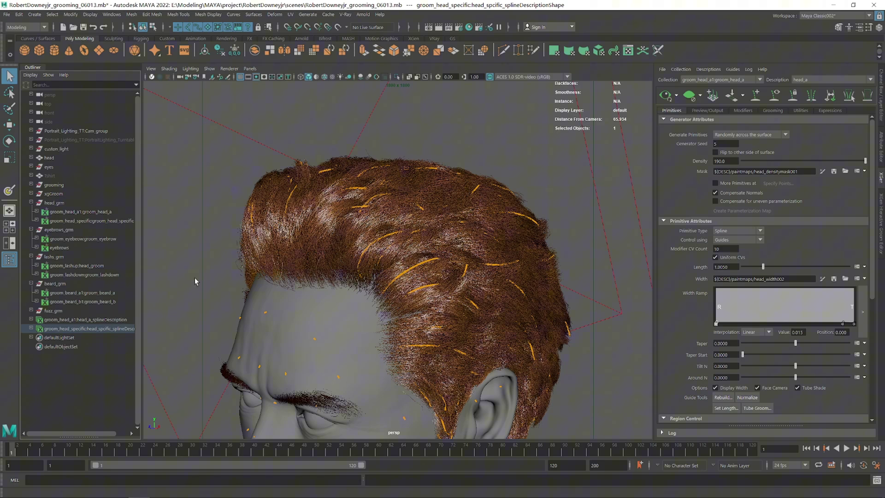
- Export the two converted head spline descriptions as an Alembic cache named "ha" in the fortutorial folder
{"action": "left_click", "coordinate": [107, 320]}
{"action": "left_click", "coordinate": [102, 329], "text": "ctrl"}
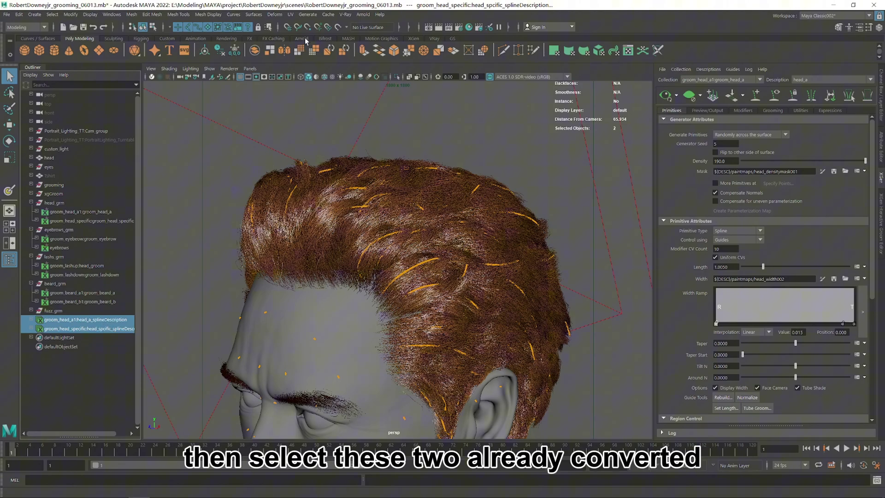
{"action": "left_click", "coordinate": [308, 14]}
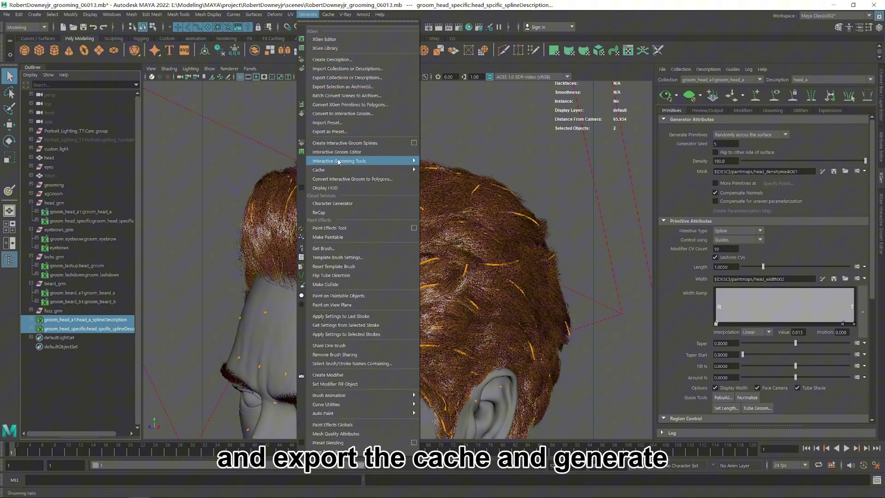
{"action": "mouse_move", "coordinate": [379, 173]}
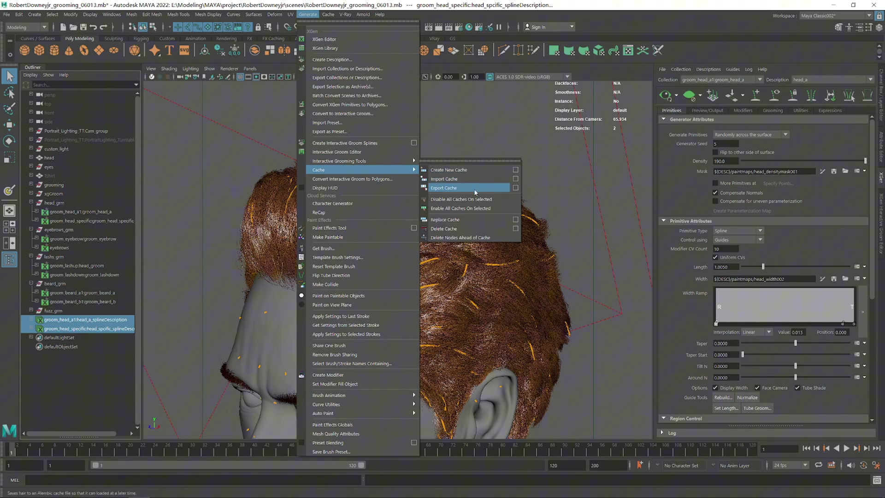
{"action": "left_click", "coordinate": [488, 188]}
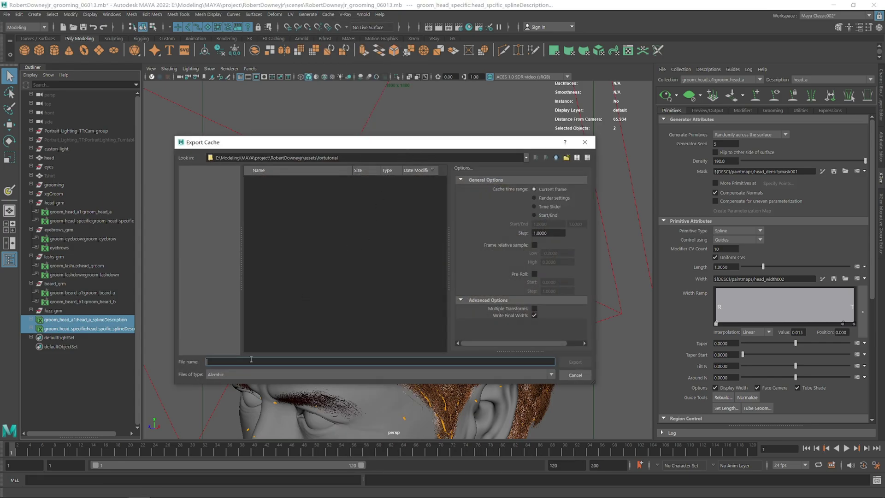
{"action": "type", "text": "ah"}
{"action": "type", "text": "ir"}
{"action": "key", "text": "BackSpace"}
{"action": "key", "text": "BackSpace"}
{"action": "key", "text": "BackSpace"}
{"action": "key", "text": "BackSpace"}
{"action": "type", "text": "ha"}
{"action": "left_click", "coordinate": [575, 362]}
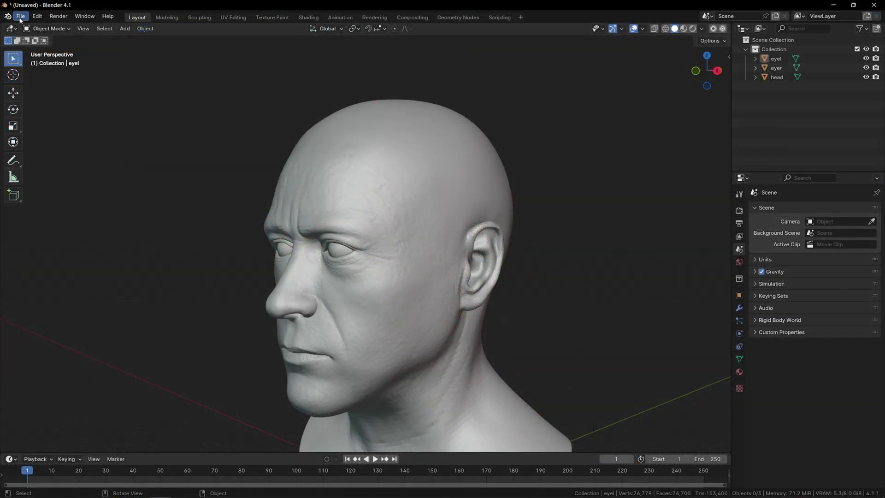
- Switch to Blender and import the exported Alembic hair file from the fortutorial folder into the head scene
{"action": "left_click", "coordinate": [20, 18]}
{"action": "mouse_move", "coordinate": [85, 151]}
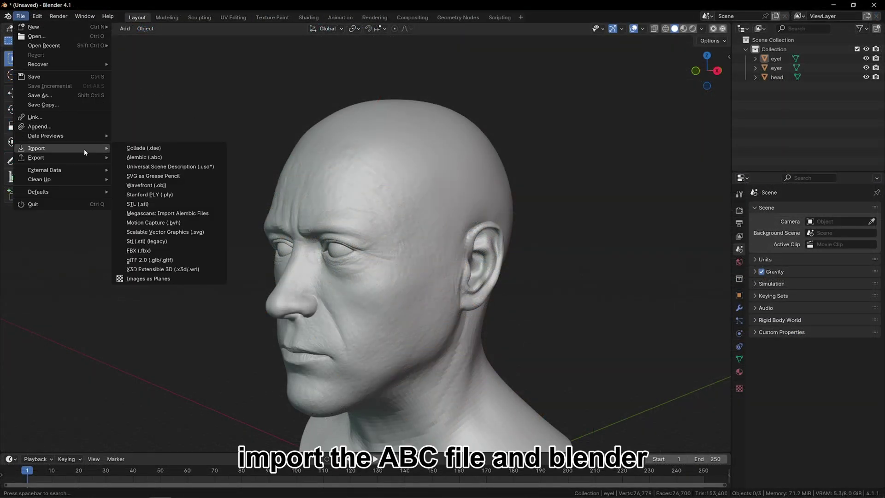
{"action": "left_click", "coordinate": [190, 157]}
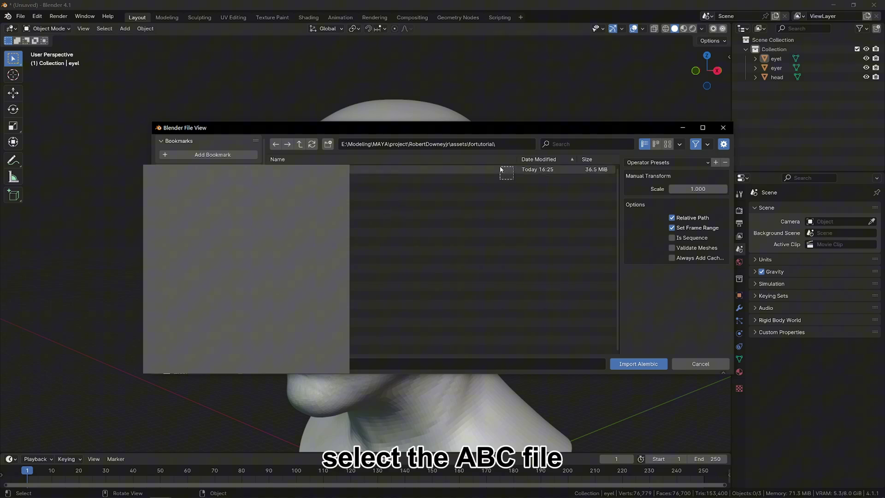
{"action": "left_click", "coordinate": [503, 169]}
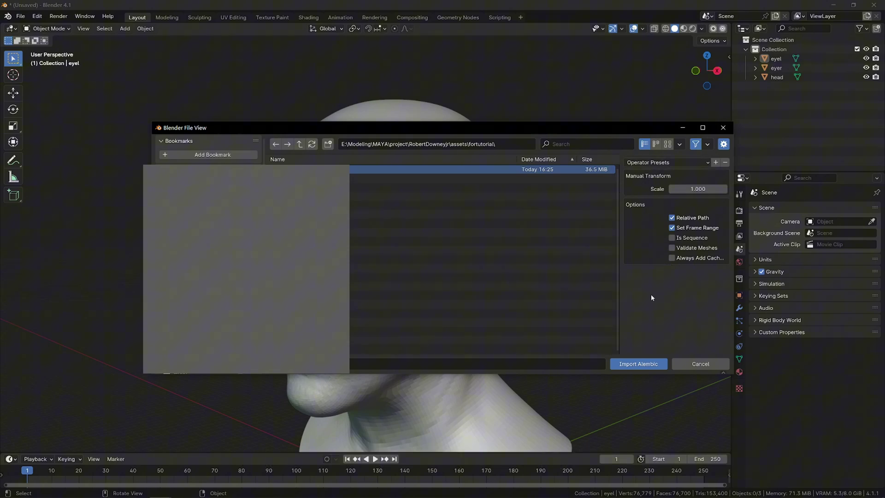
{"action": "left_click", "coordinate": [661, 364]}
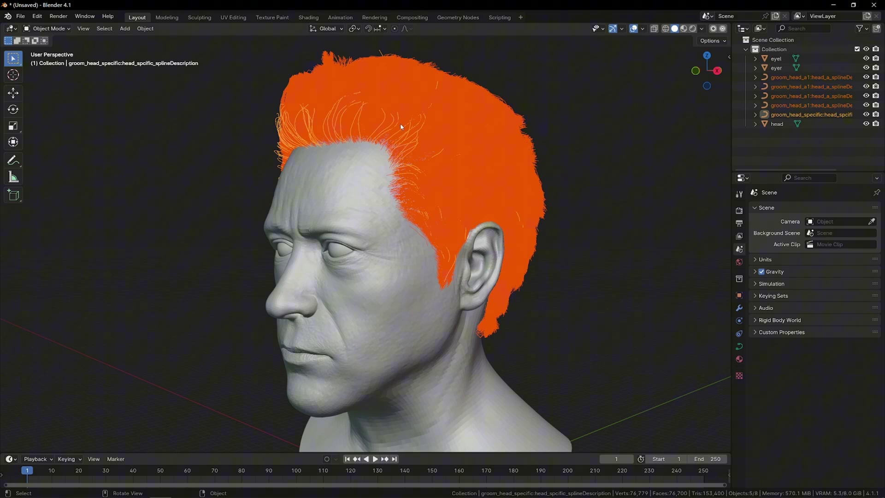
- Select all five imported groom_head hair objects and convert them to Curves objects
{"action": "middle_click_drag", "start_coordinate": [401, 125], "coordinate": [355, 190]}
{"action": "left_click", "coordinate": [480, 170]}
{"action": "left_click", "coordinate": [787, 78]}
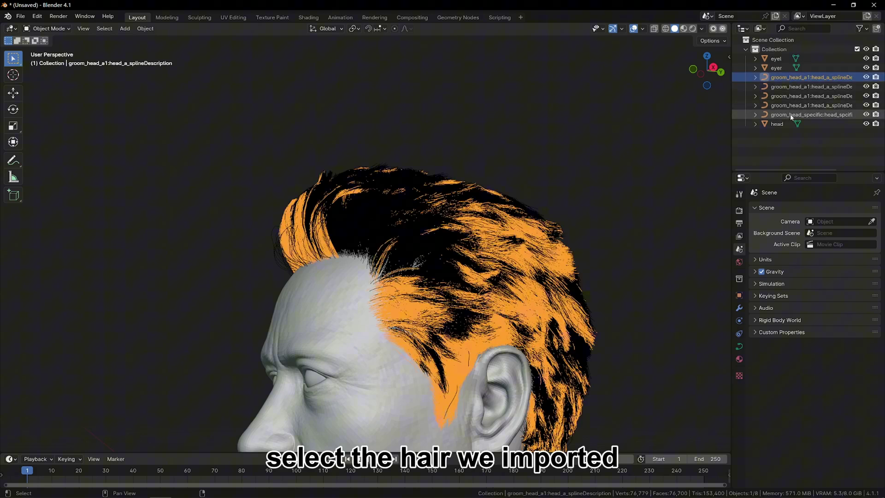
{"action": "left_click", "coordinate": [791, 116], "text": "shift"}
{"action": "middle_click_drag", "start_coordinate": [489, 163], "coordinate": [385, 201]}
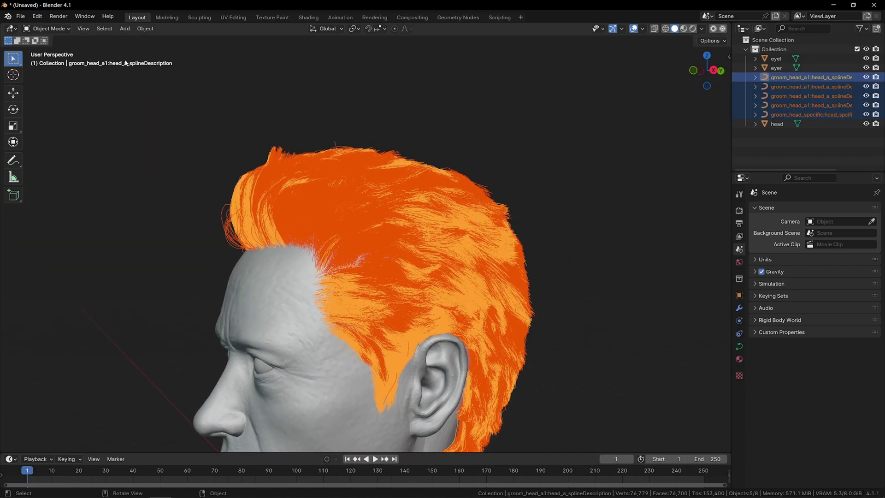
{"action": "left_click", "coordinate": [144, 29]}
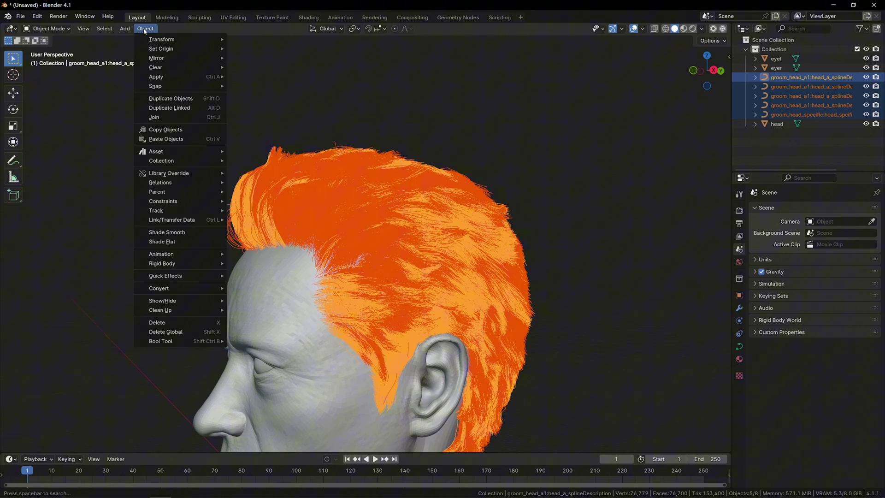
{"action": "mouse_move", "coordinate": [189, 292]}
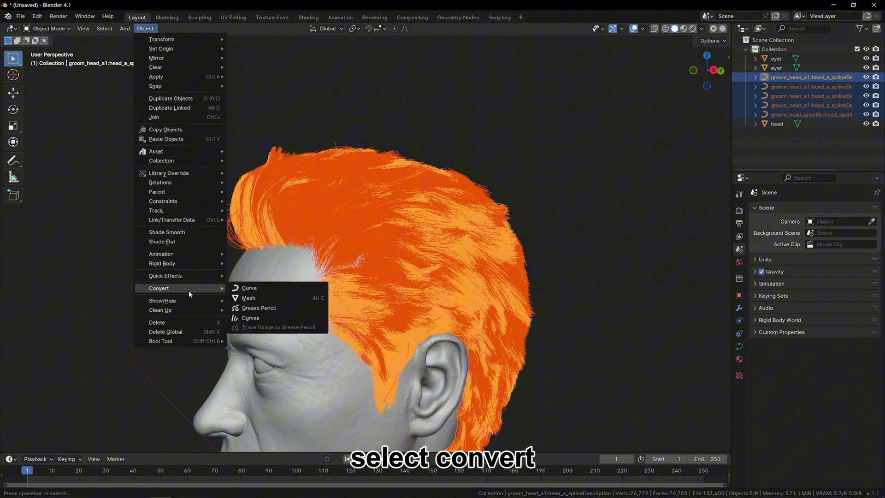
{"action": "left_click", "coordinate": [277, 317]}
- Set the render engine to Cycles with GPU Compute as the device
{"action": "middle_click_drag", "start_coordinate": [343, 201], "coordinate": [446, 179]}
{"action": "scroll", "coordinate": [342, 204], "scroll_direction": "up", "scroll_amount": 5}
{"action": "left_click", "coordinate": [740, 211]}
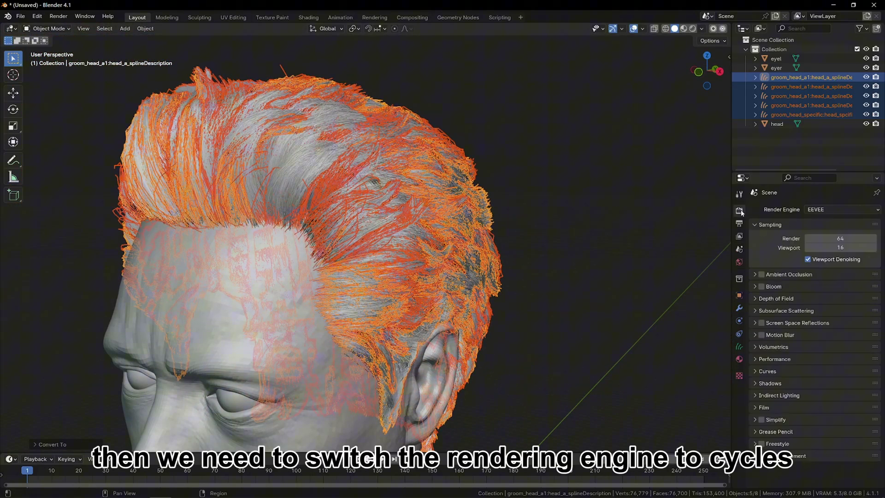
{"action": "left_click", "coordinate": [826, 209]}
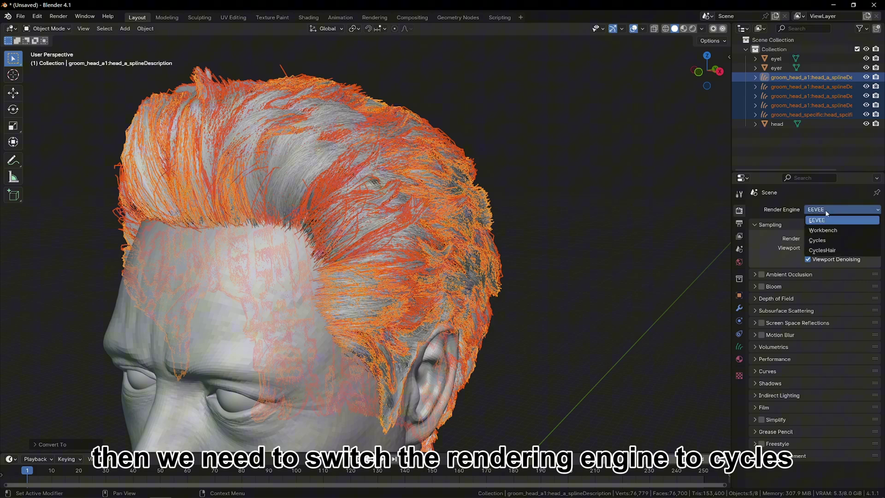
{"action": "left_click", "coordinate": [828, 240]}
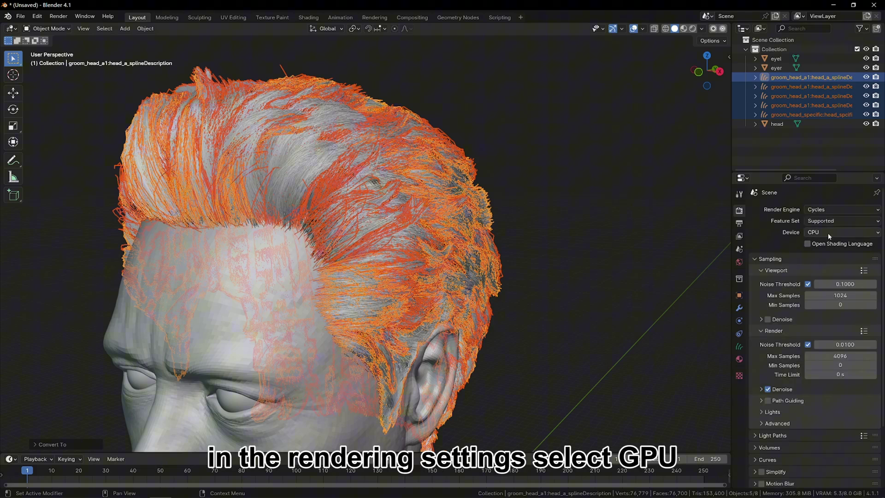
{"action": "left_click", "coordinate": [828, 233]}
{"action": "left_click", "coordinate": [824, 253]}
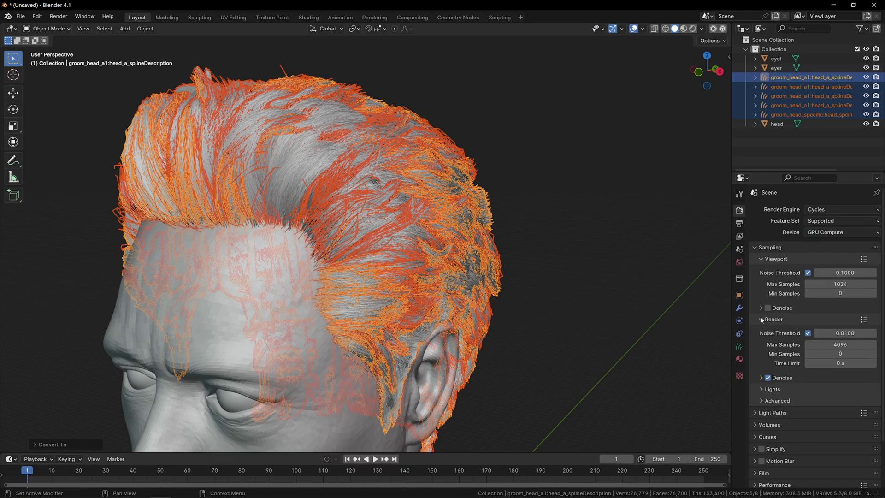
- In the Cycles curves settings, set the viewport display shape to Strip with 3 additional subdivisions
{"action": "left_click", "coordinate": [773, 436]}
{"action": "scroll", "coordinate": [774, 401], "scroll_direction": "down", "scroll_amount": 5}
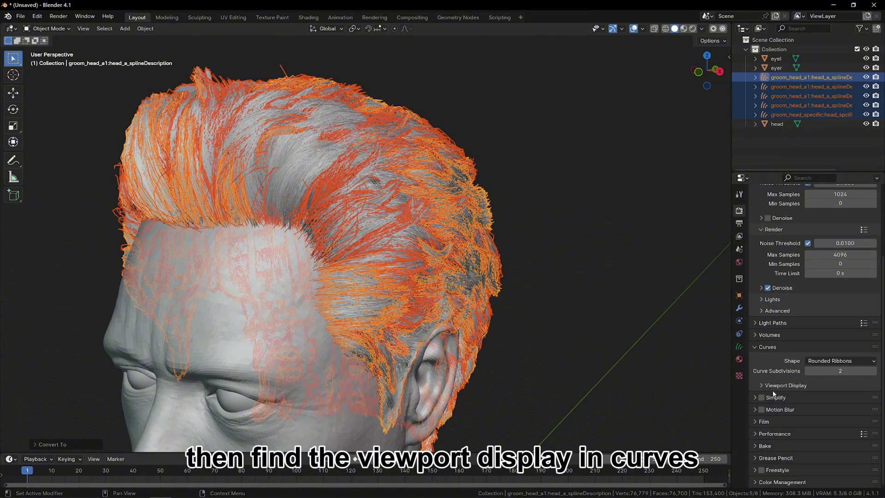
{"action": "left_click", "coordinate": [814, 385]}
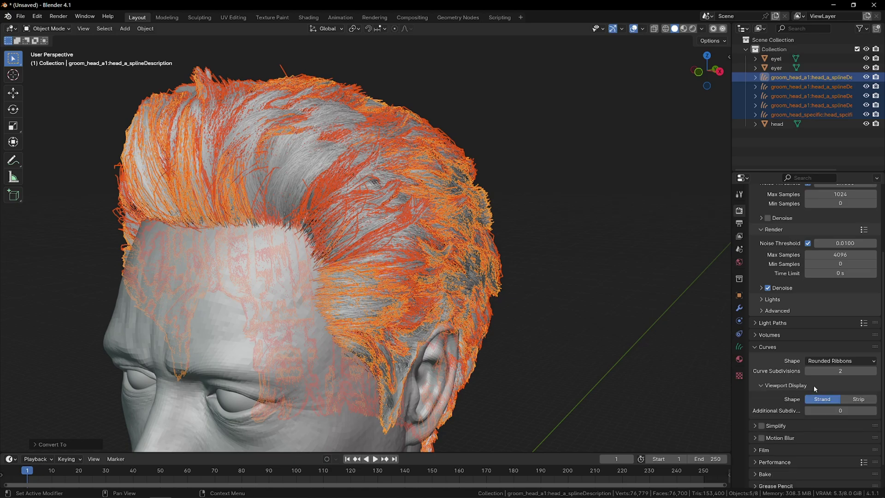
{"action": "left_click", "coordinate": [859, 399]}
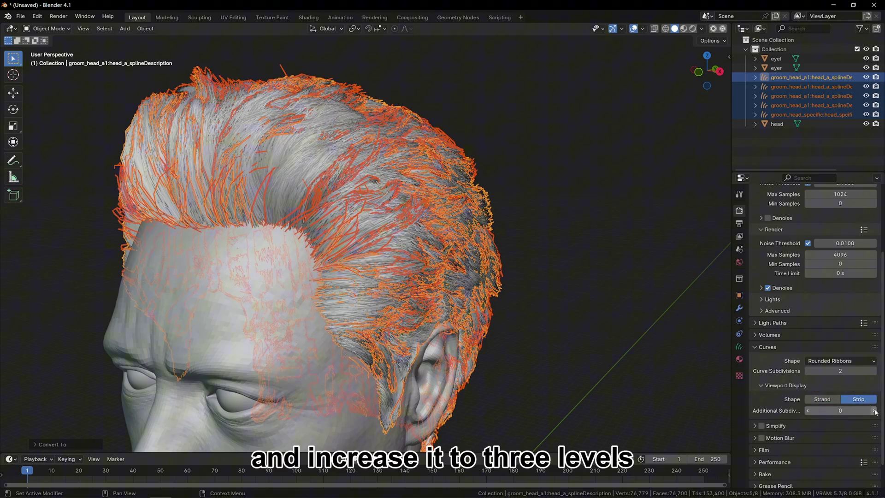
{"action": "left_click", "coordinate": [874, 411]}
{"action": "left_click", "coordinate": [875, 411]}
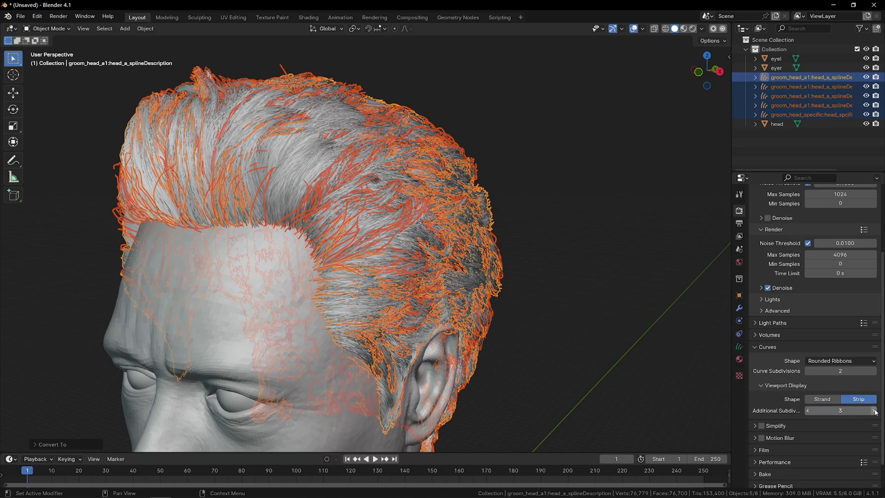
- Deselect the hair, switch the viewport to rendered shading and turn off the scene world for its lighting
{"action": "mouse_move", "coordinate": [576, 240]}
{"action": "middle_mouse_down"}
{"action": "mouse_move", "coordinate": [514, 223]}
{"action": "mouse_move", "coordinate": [542, 214]}
{"action": "mouse_move", "coordinate": [458, 246]}
{"action": "mouse_move", "coordinate": [466, 229]}
{"action": "middle_mouse_up"}
{"action": "left_click", "coordinate": [542, 214]}
{"action": "left_click", "coordinate": [693, 29]}
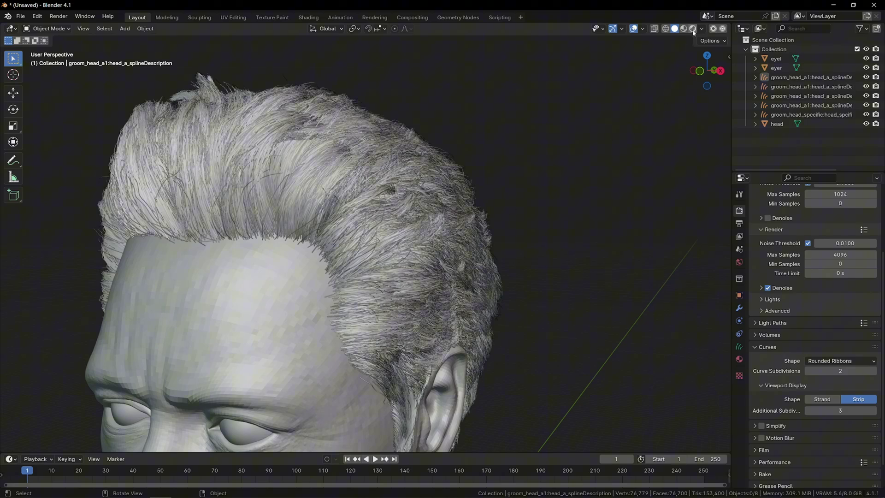
{"action": "left_click", "coordinate": [693, 30]}
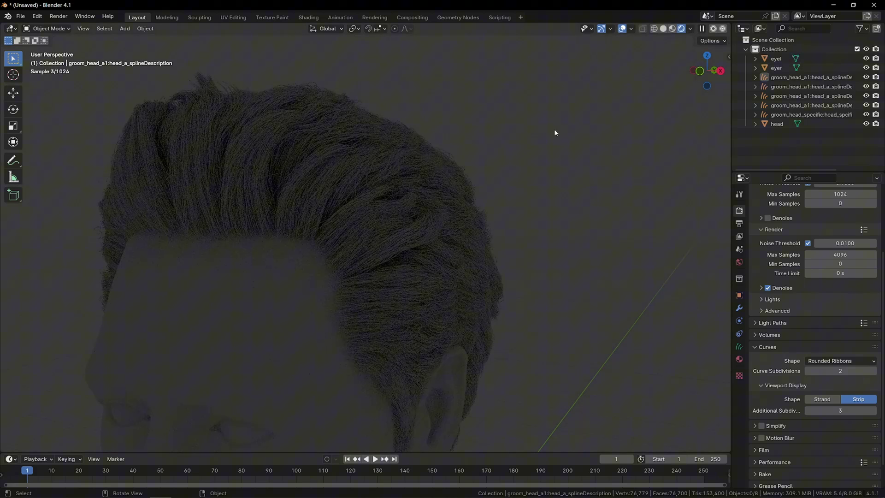
{"action": "mouse_move", "coordinate": [414, 255]}
{"action": "middle_mouse_down"}
{"action": "mouse_move", "coordinate": [443, 241]}
{"action": "mouse_move", "coordinate": [508, 239]}
{"action": "middle_mouse_up"}
{"action": "left_click", "coordinate": [691, 29]}
{"action": "left_click", "coordinate": [651, 115]}
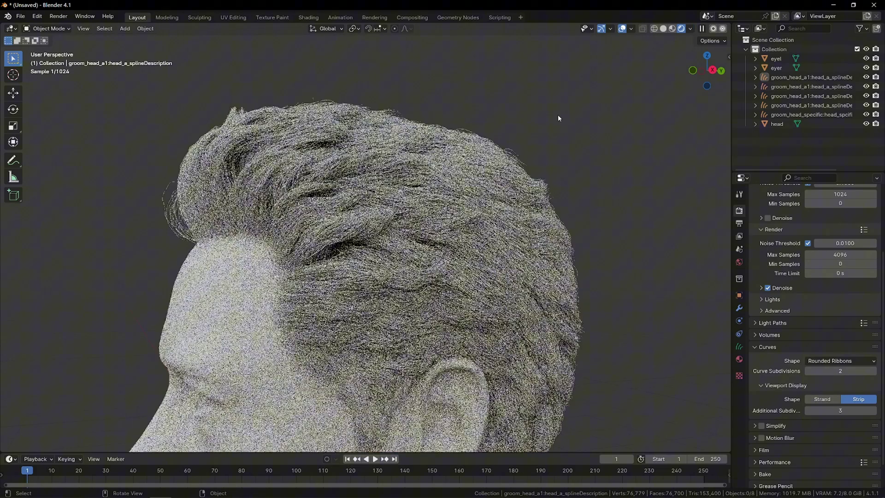
{"action": "middle_click_drag", "start_coordinate": [367, 207], "coordinate": [455, 226]}
{"action": "scroll", "coordinate": [445, 208], "scroll_direction": "down", "scroll_amount": 3}
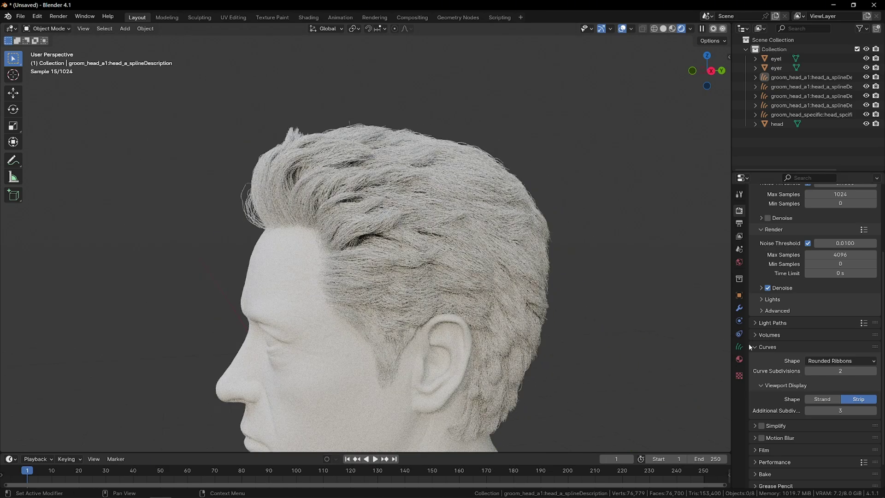
- Add a new material to the first groom_head_a1 hair object and set its surface shader to Principled Hair BSDF
{"action": "left_click", "coordinate": [739, 359]}
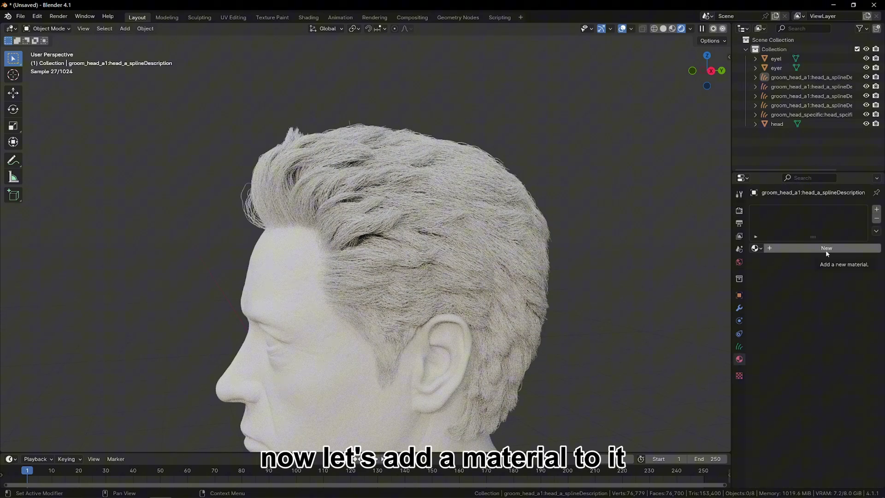
{"action": "left_click", "coordinate": [826, 249]}
{"action": "left_click", "coordinate": [832, 289]}
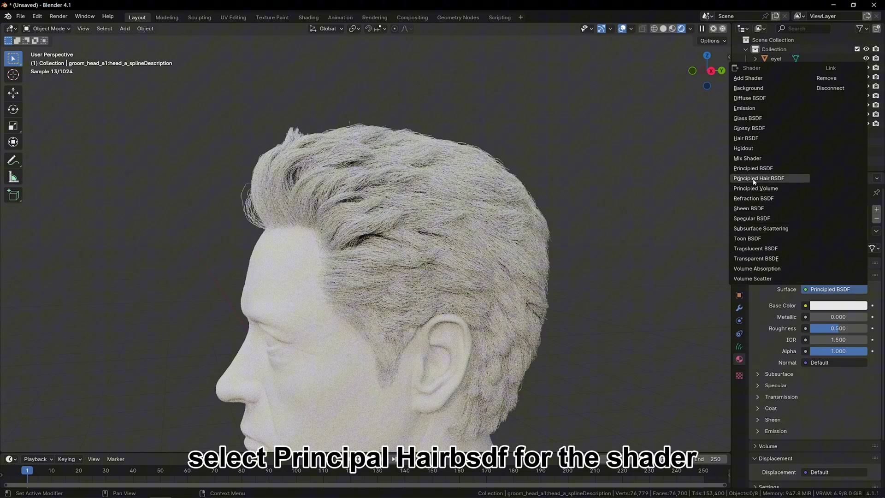
{"action": "left_click", "coordinate": [790, 180]}
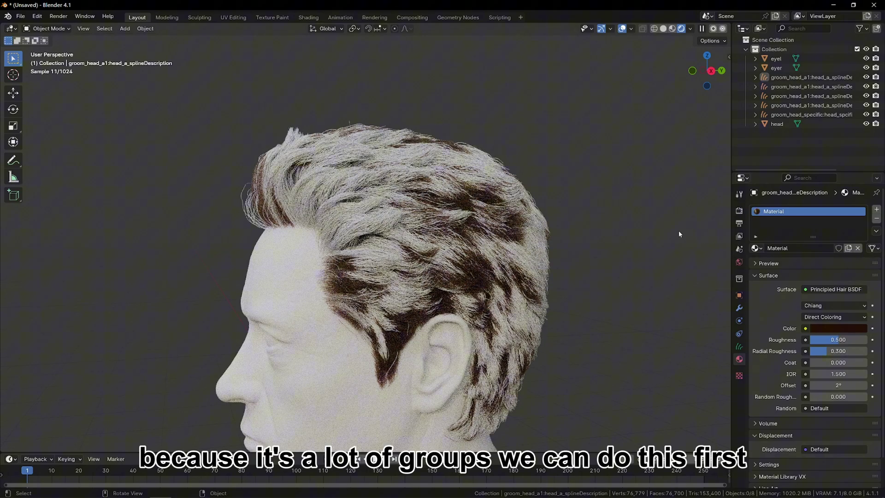
- Link the first hair object's material to all the other groom_head hair objects, and deselect them to check the rendered hair
{"action": "left_click", "coordinate": [794, 78]}
{"action": "left_click", "coordinate": [789, 87]}
{"action": "left_click", "coordinate": [790, 77]}
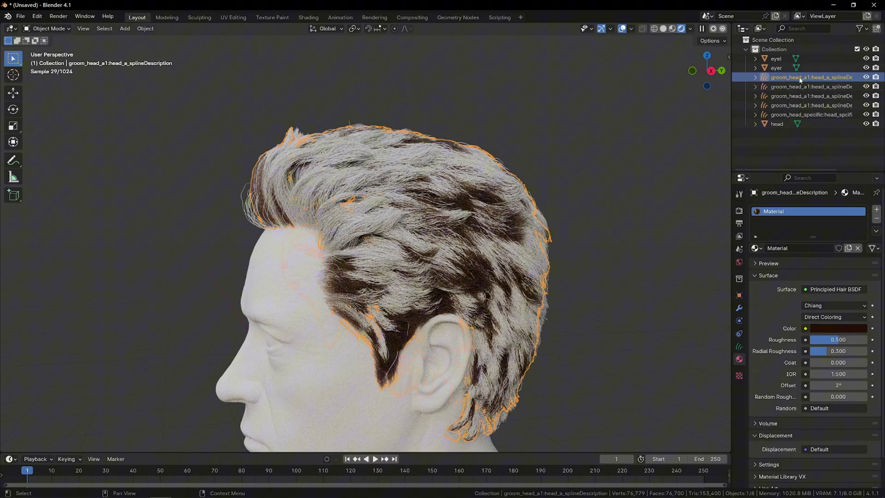
{"action": "left_click", "coordinate": [789, 115], "text": "shift"}
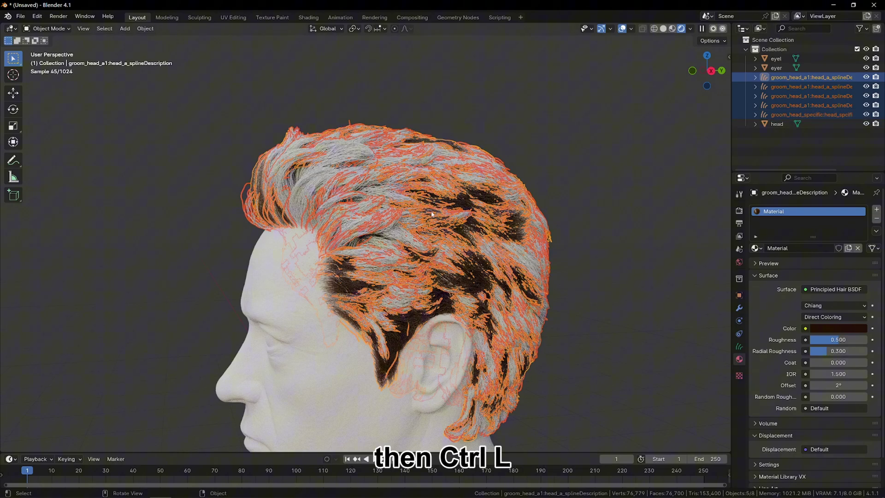
{"action": "key", "text": "ctrl+l"}
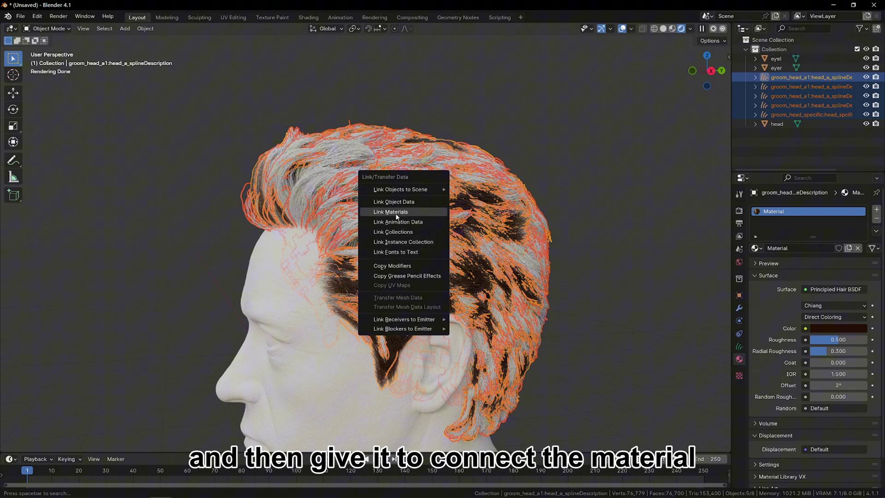
{"action": "left_click", "coordinate": [423, 213]}
{"action": "left_click", "coordinate": [548, 164]}
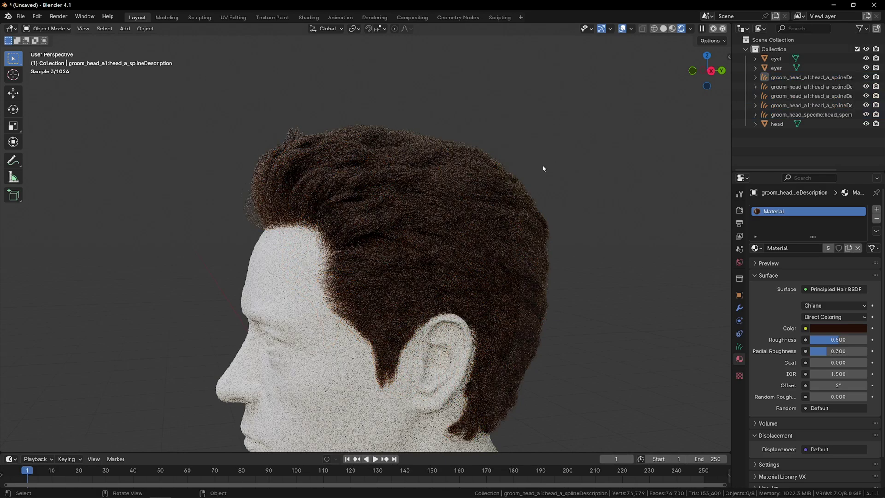
{"action": "middle_click_drag", "start_coordinate": [369, 206], "coordinate": [465, 187]}
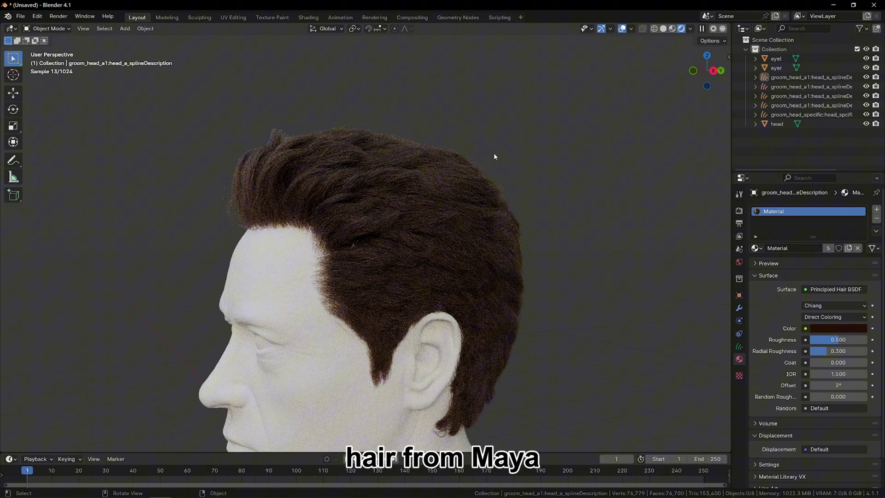
{"action": "middle_click_drag", "start_coordinate": [403, 200], "coordinate": [386, 209]}
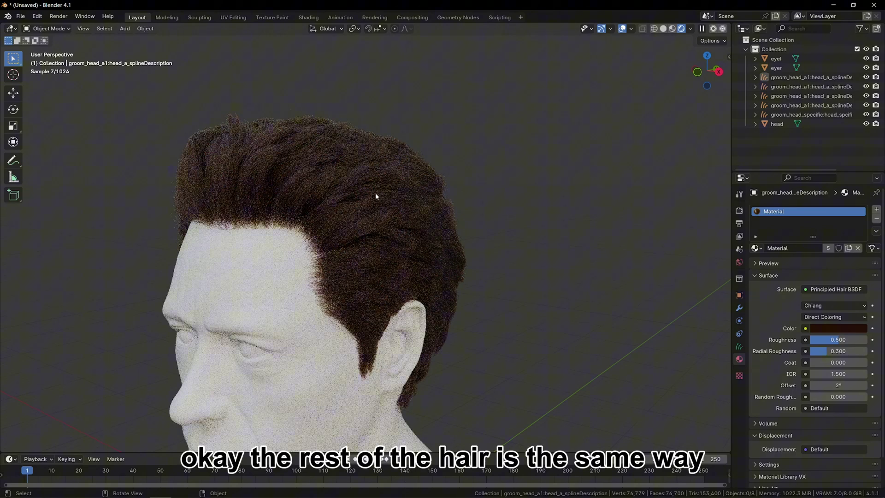